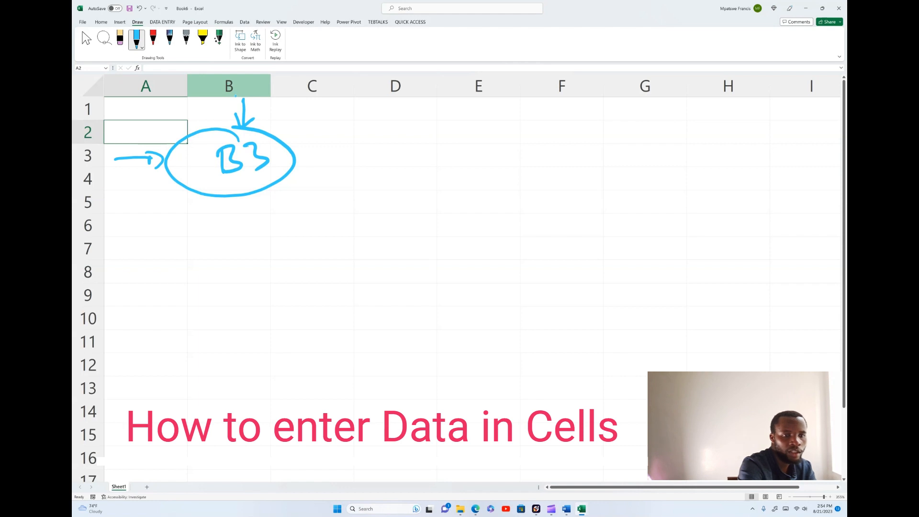
Draw ink arrows down column D and along row 4, circle where they meet, and write a circled "= D4" beside it.
drag(400, 99, 403, 181)
mouse_move(395, 164)
mouse_down()
mouse_move(403, 184)
mouse_move(411, 168)
mouse_up()
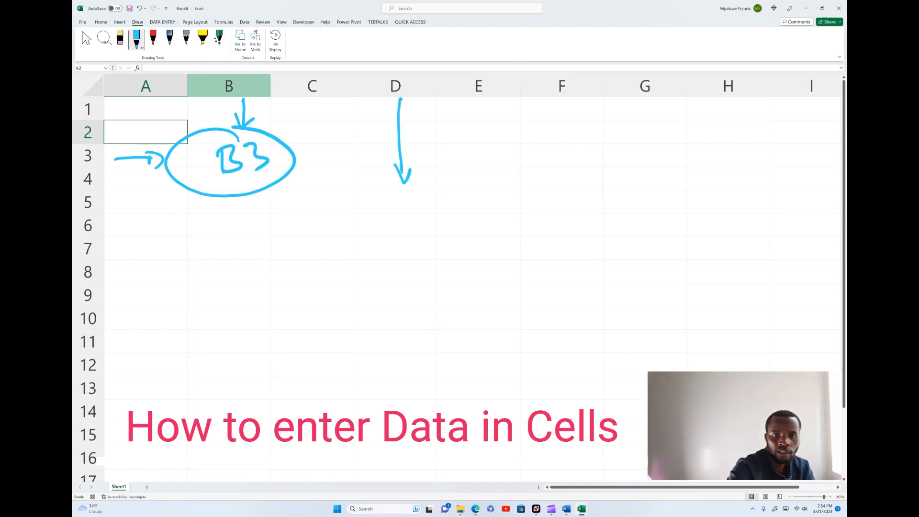
mouse_move(113, 182)
mouse_down()
mouse_move(382, 176)
mouse_move(346, 168)
mouse_move(412, 192)
mouse_move(412, 167)
mouse_up()
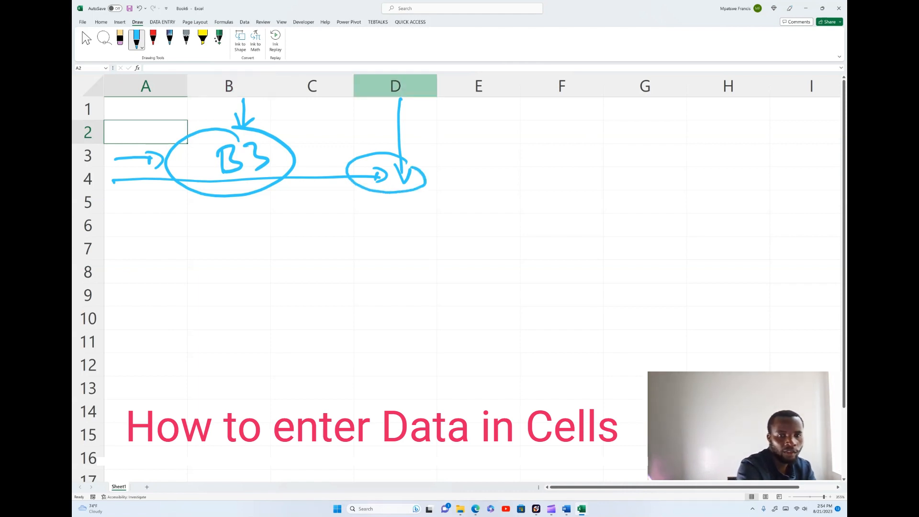
mouse_move(449, 182)
mouse_down()
mouse_move(464, 181)
mouse_move(462, 191)
mouse_up()
drag(490, 172, 490, 196)
mouse_move(521, 176)
mouse_down()
mouse_move(533, 181)
mouse_move(526, 198)
mouse_move(555, 191)
mouse_move(520, 168)
mouse_up()
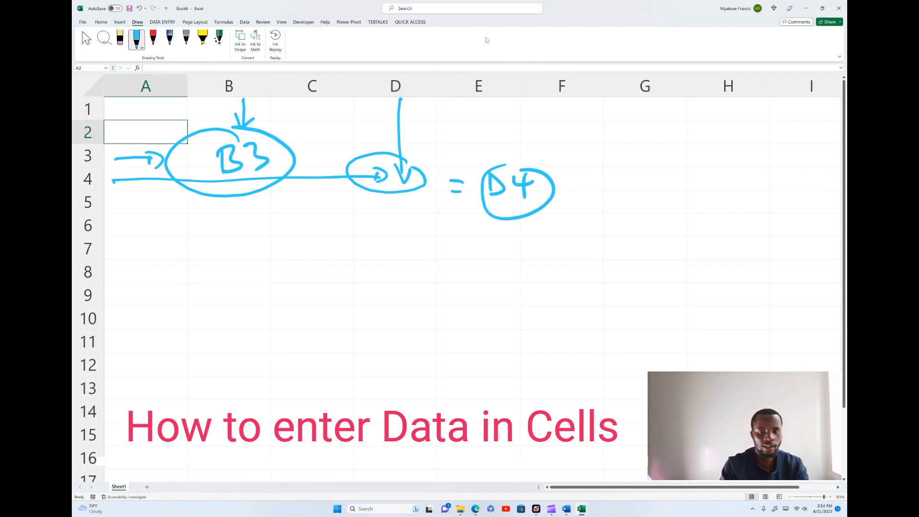
Delete all the ink drawings from the sheet, including the B3 and D4 annotations.
click(281, 142)
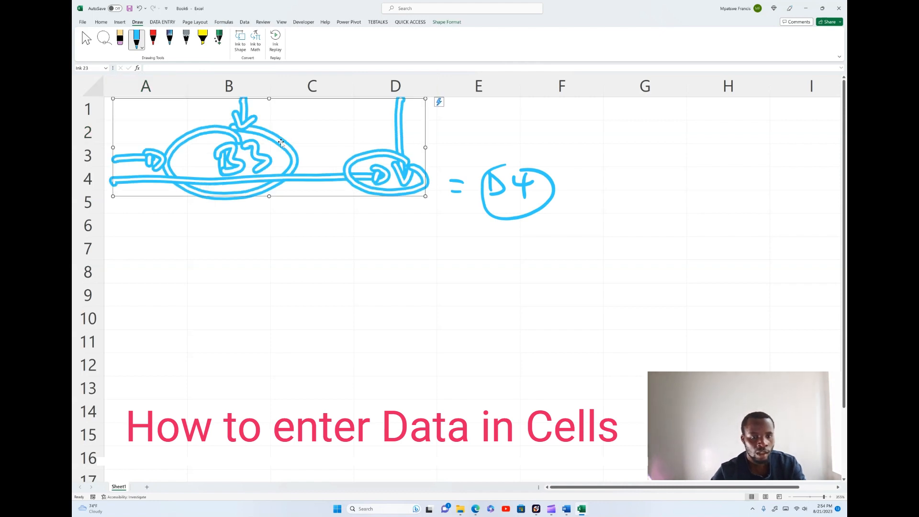
key(Delete)
click(521, 178)
key(Delete)
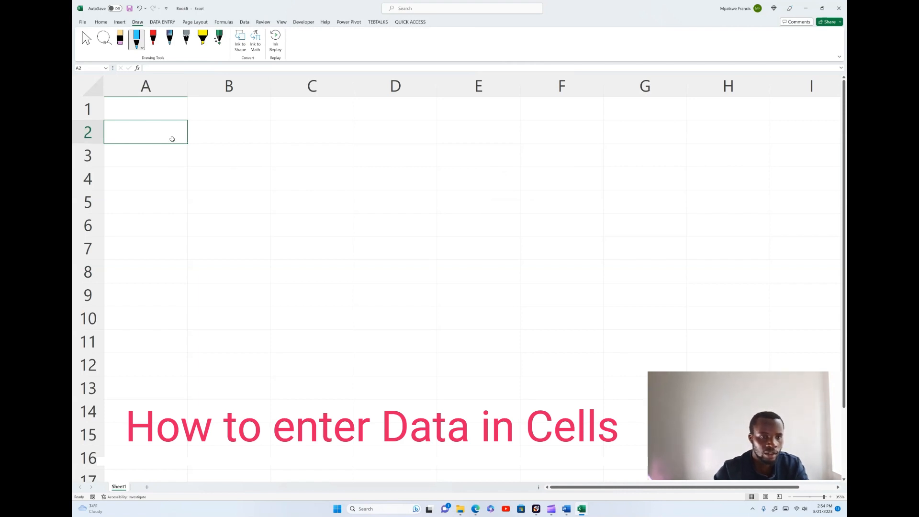
Enter the column header "first name" in cell B2.
click(211, 131)
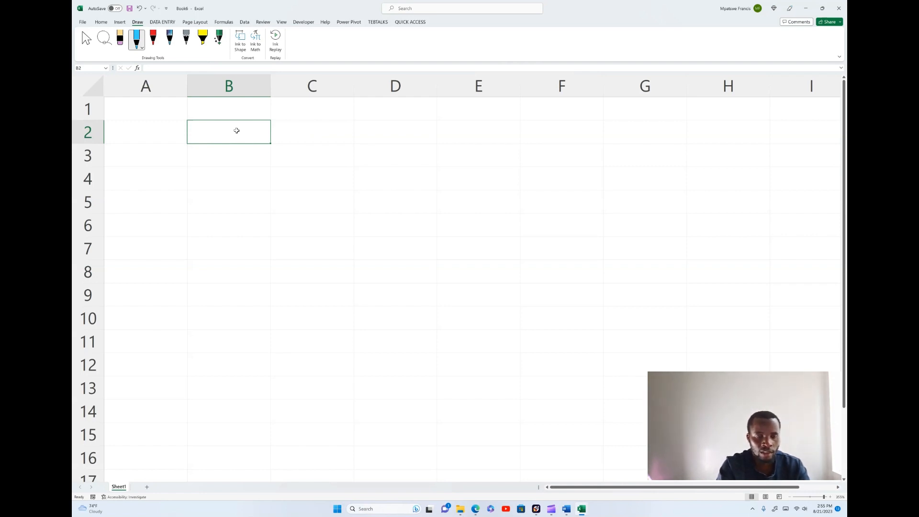
text(f)
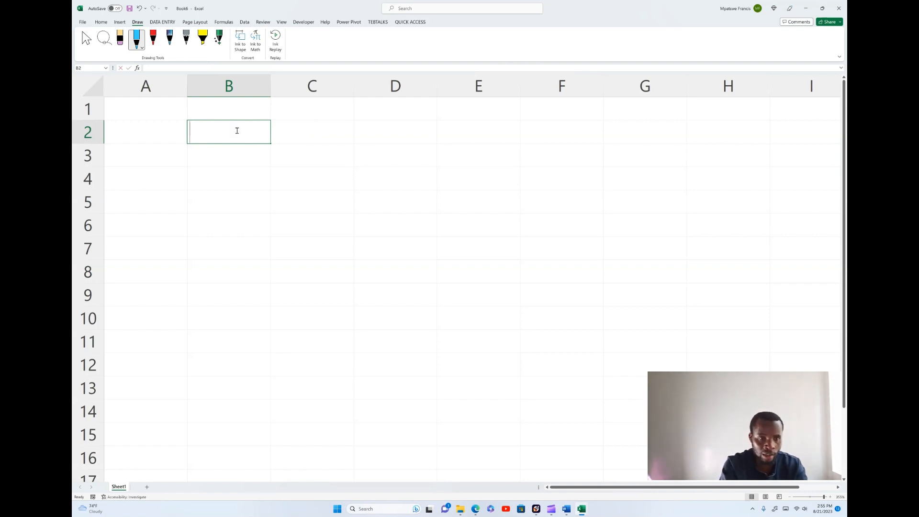
text(irn)
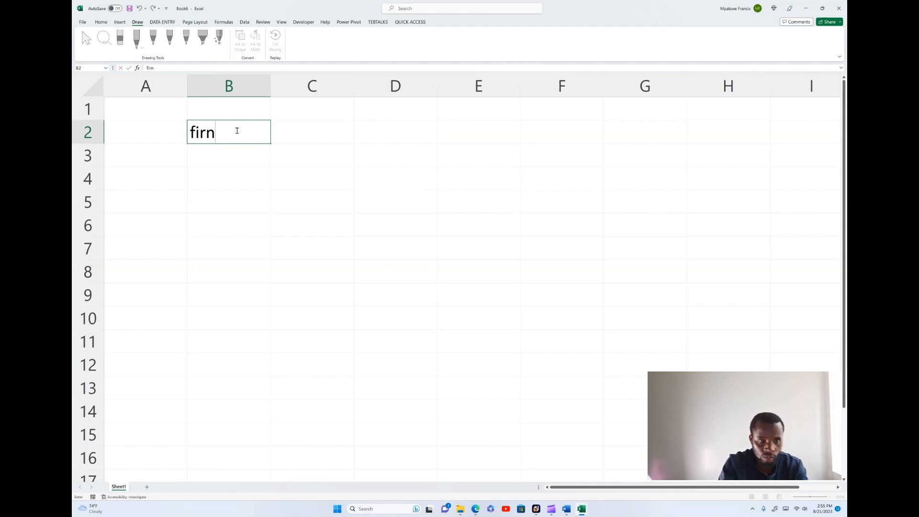
key(BackSpace)
text(st)
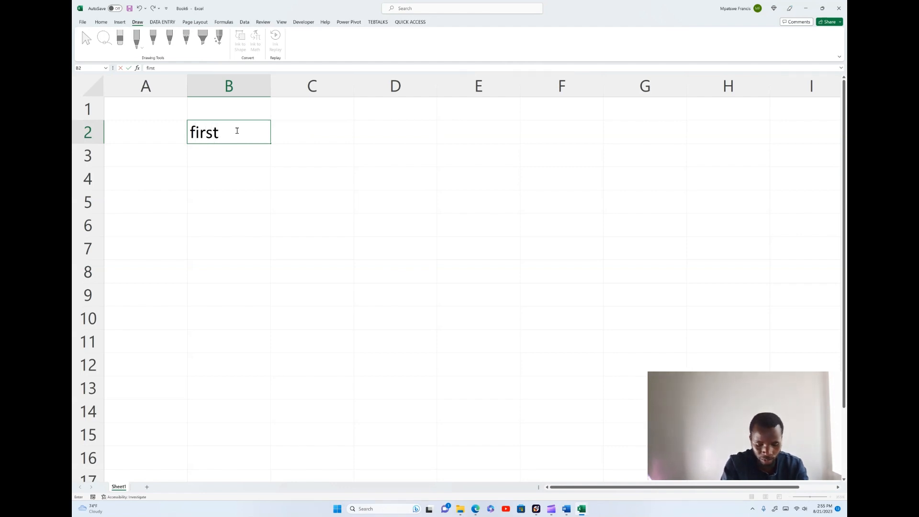
text( name)
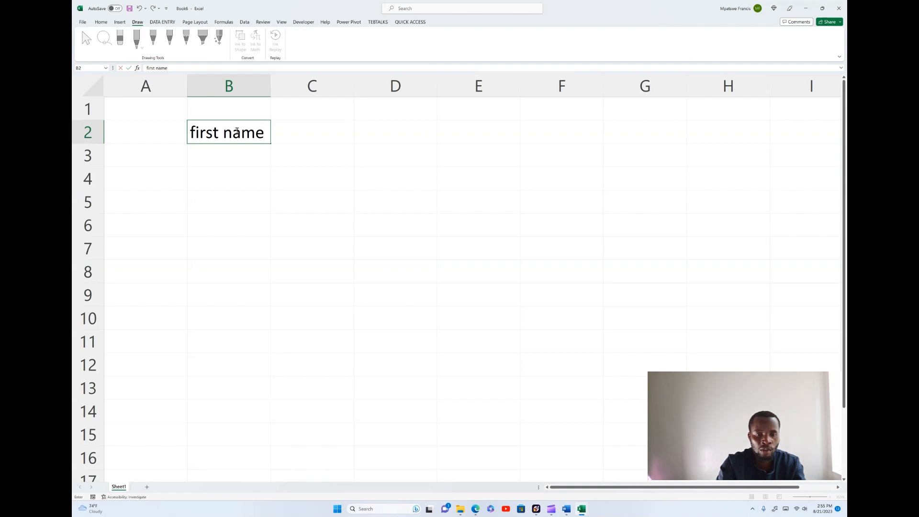
key(Return)
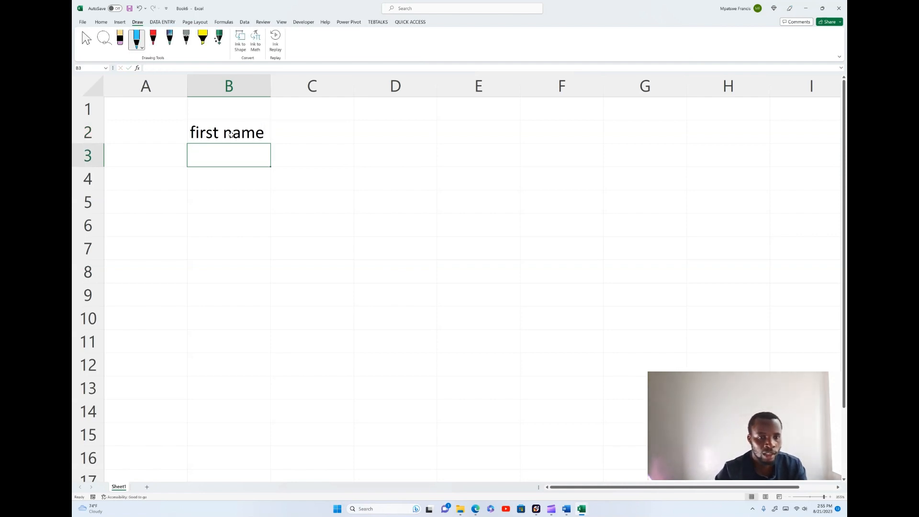
Enter the column header "last name" in cell C2.
click(305, 133)
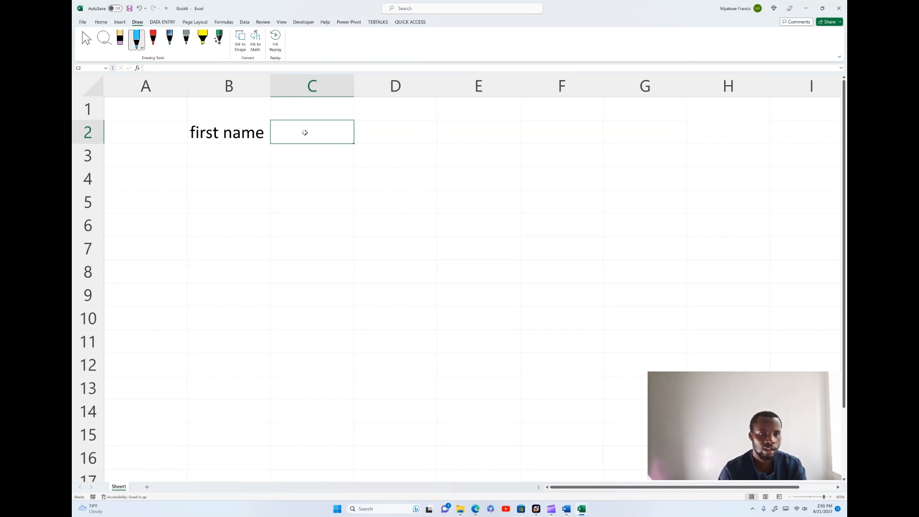
text(last)
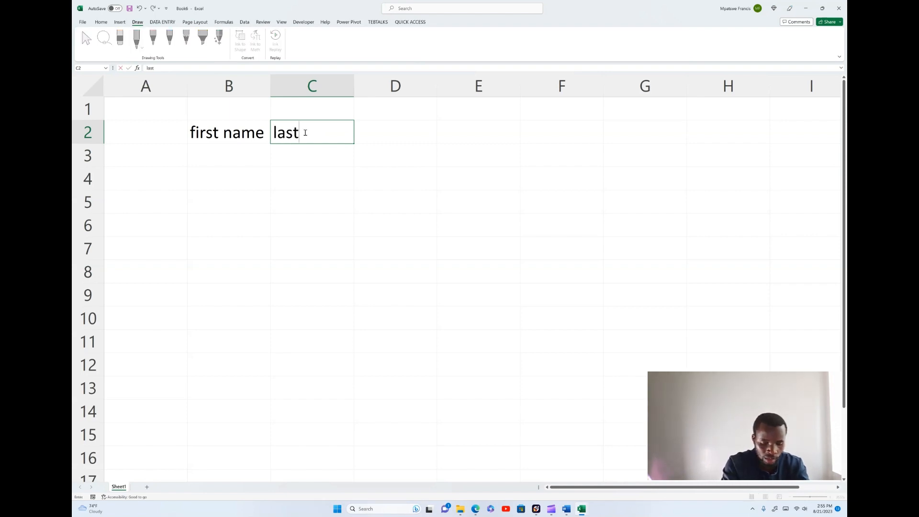
text( name)
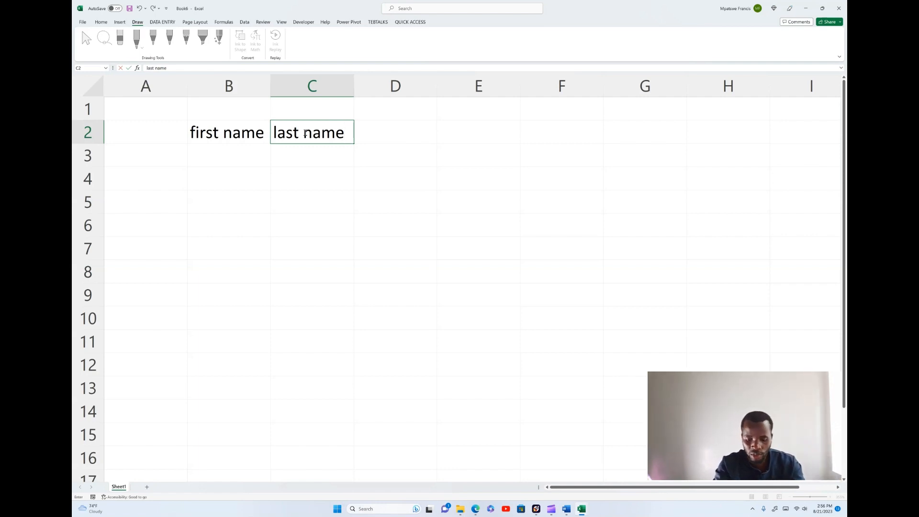
key(Tab)
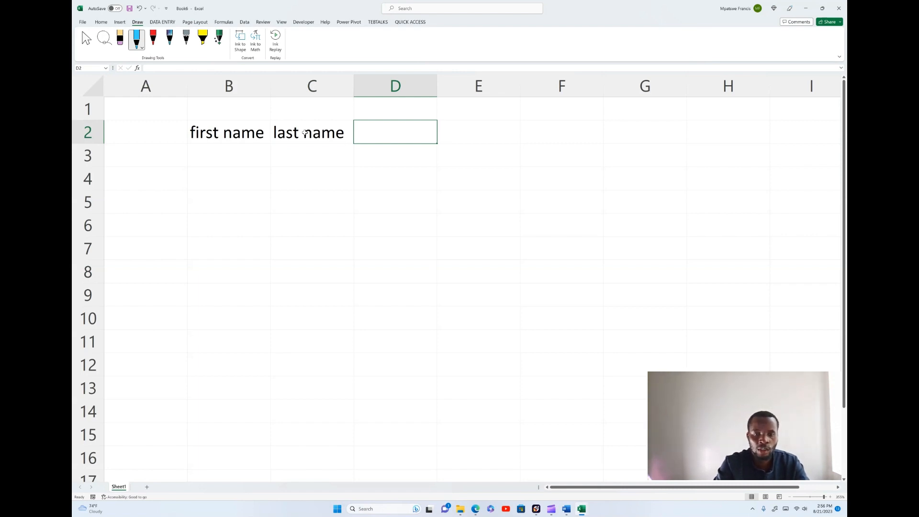
Enter the column headers "timein" in cell D2 and "timeout" in cell E2.
text(tine)
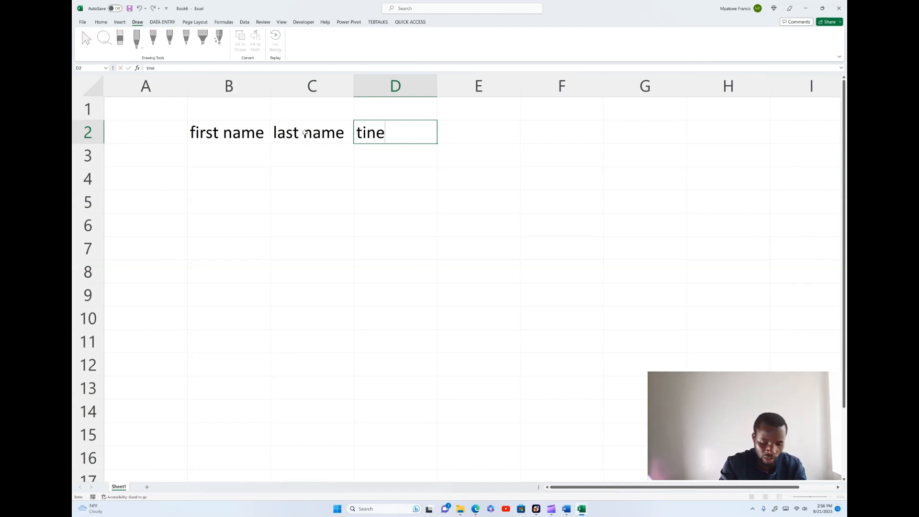
key(BackSpace)
key(BackSpace)
text(me)
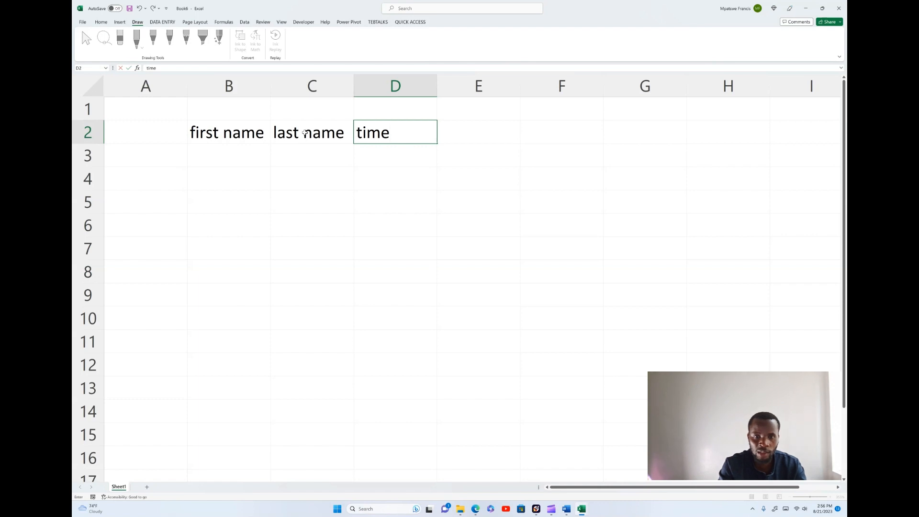
text(in)
key(Tab)
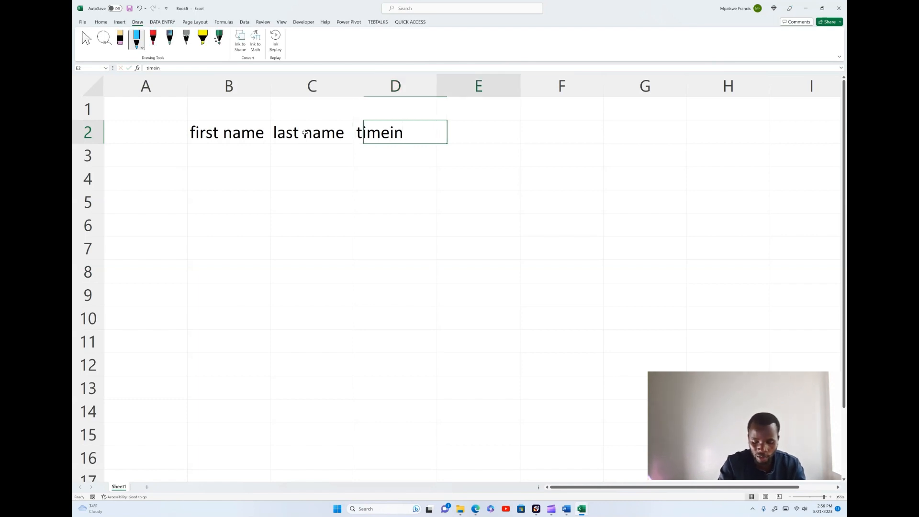
text(t)
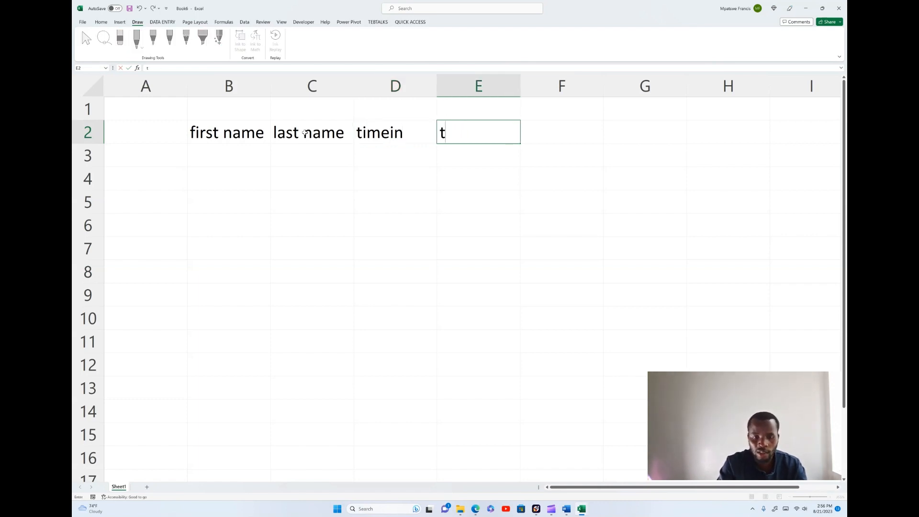
text(imeout)
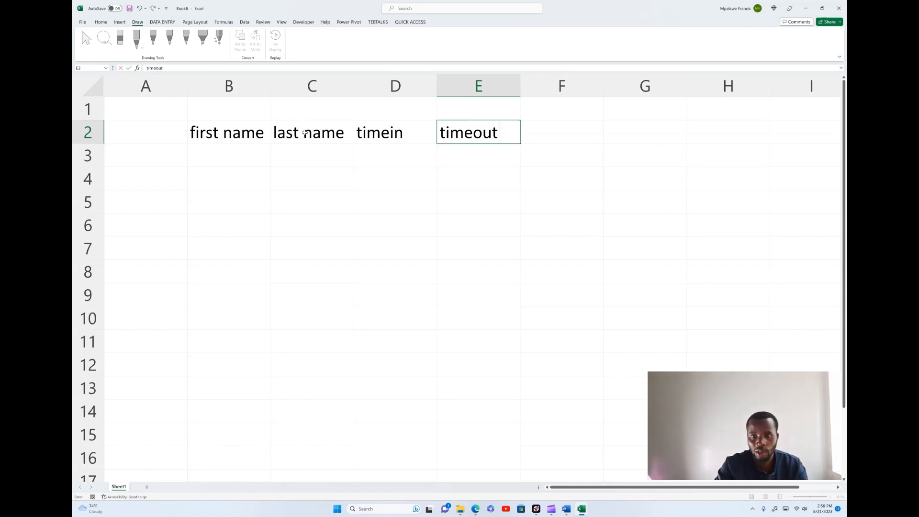
key(Tab)
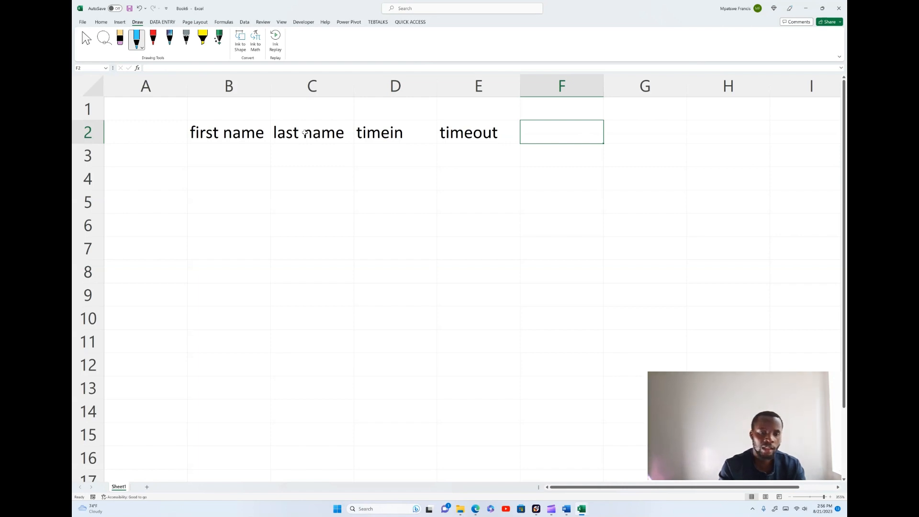
Fill the first name column with four people's first names in cells B3 to B6.
click(221, 135)
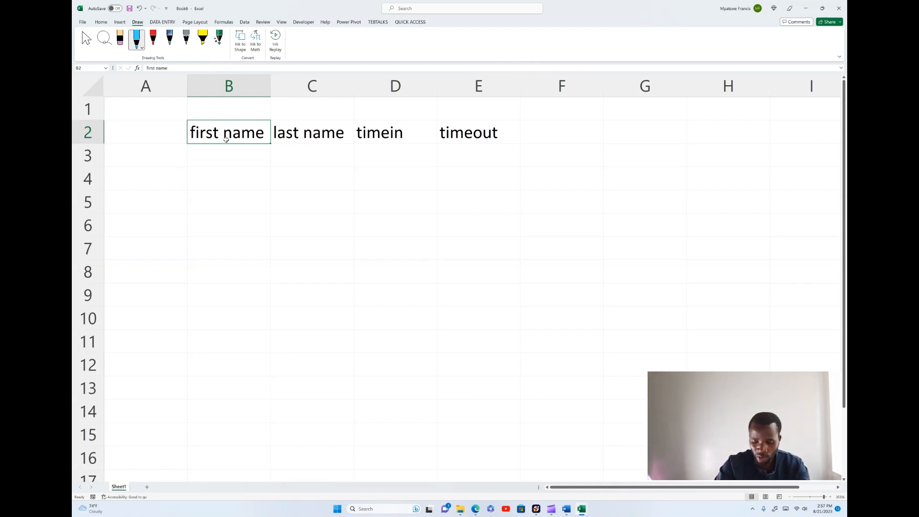
key(Return)
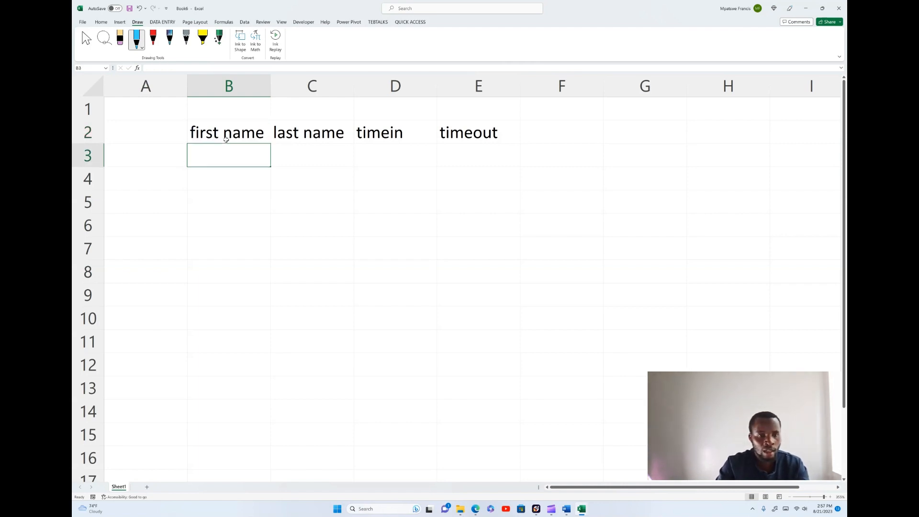
text(alex)
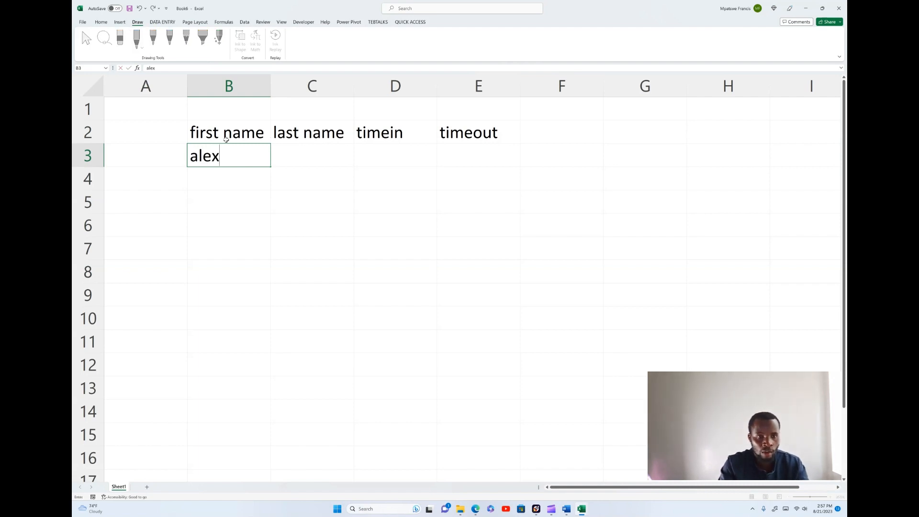
key(Return)
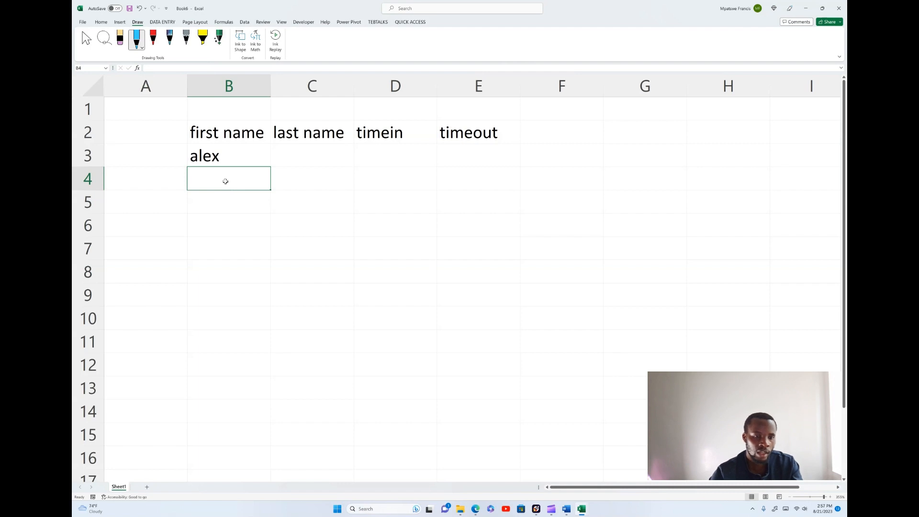
text(jane)
click(211, 204)
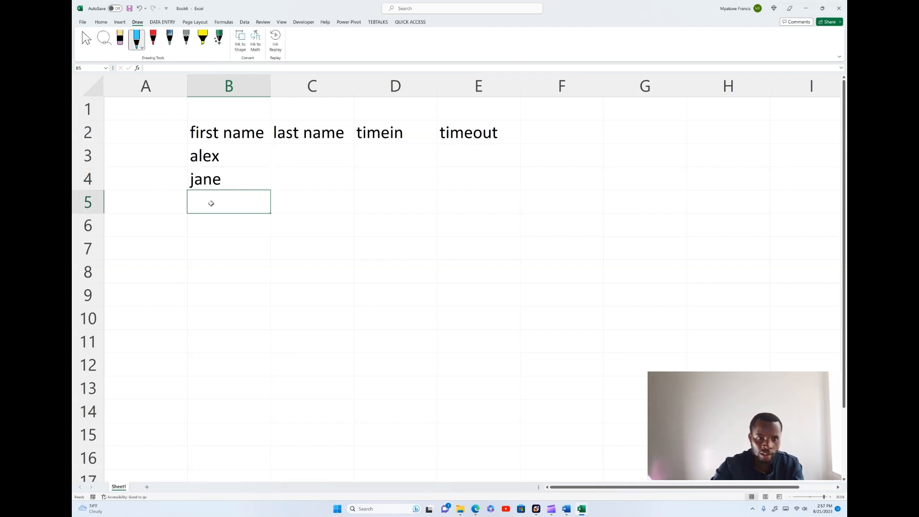
text(peter)
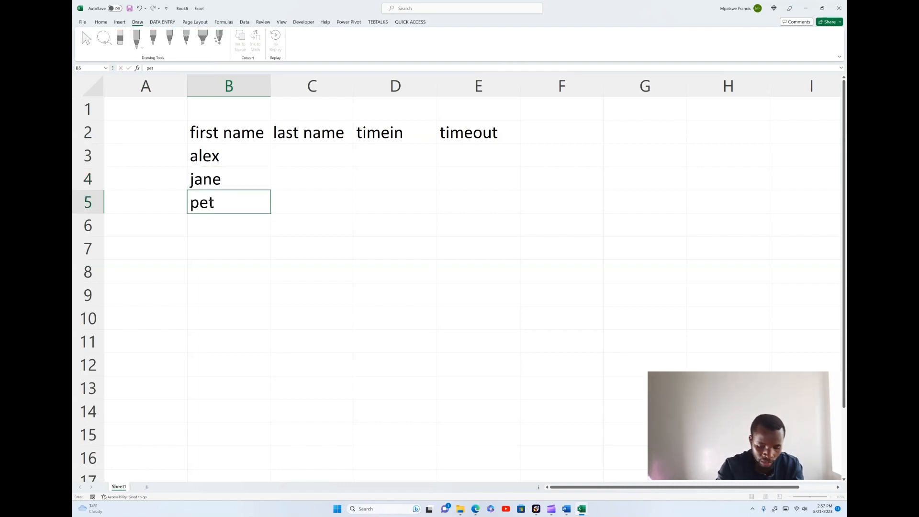
click(210, 224)
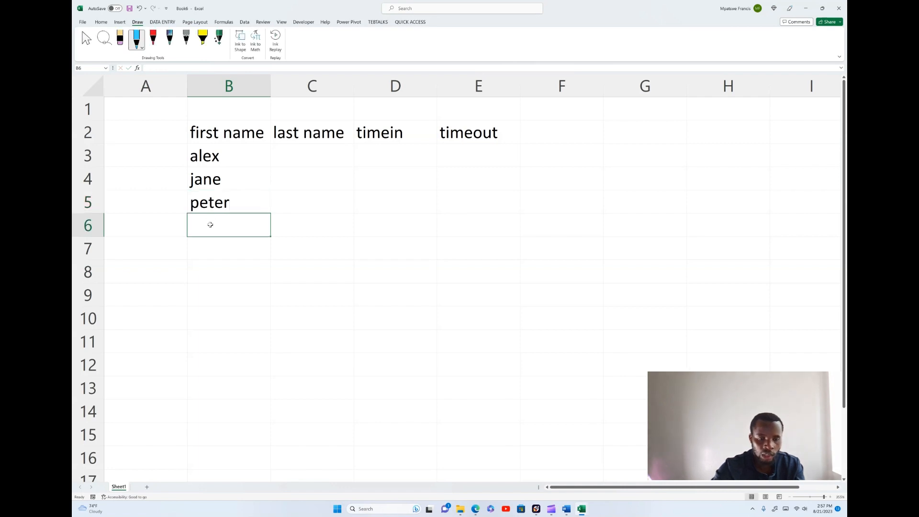
text(same)
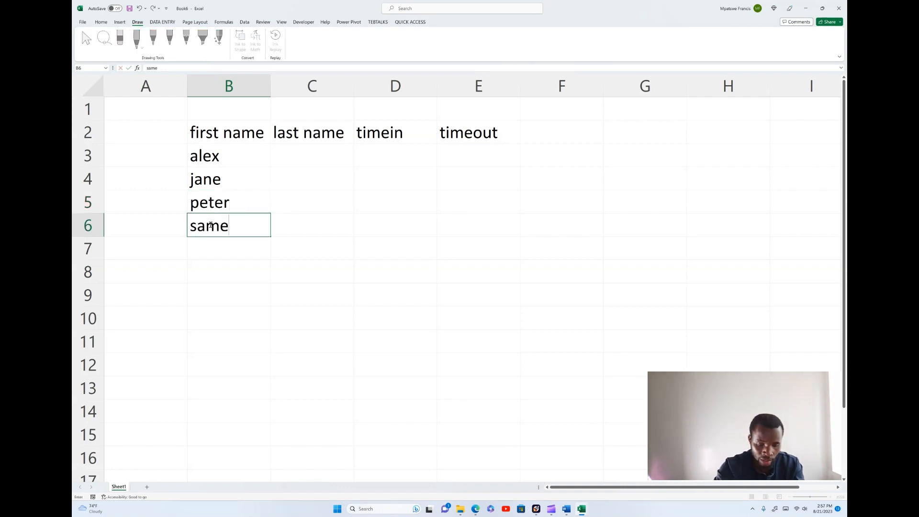